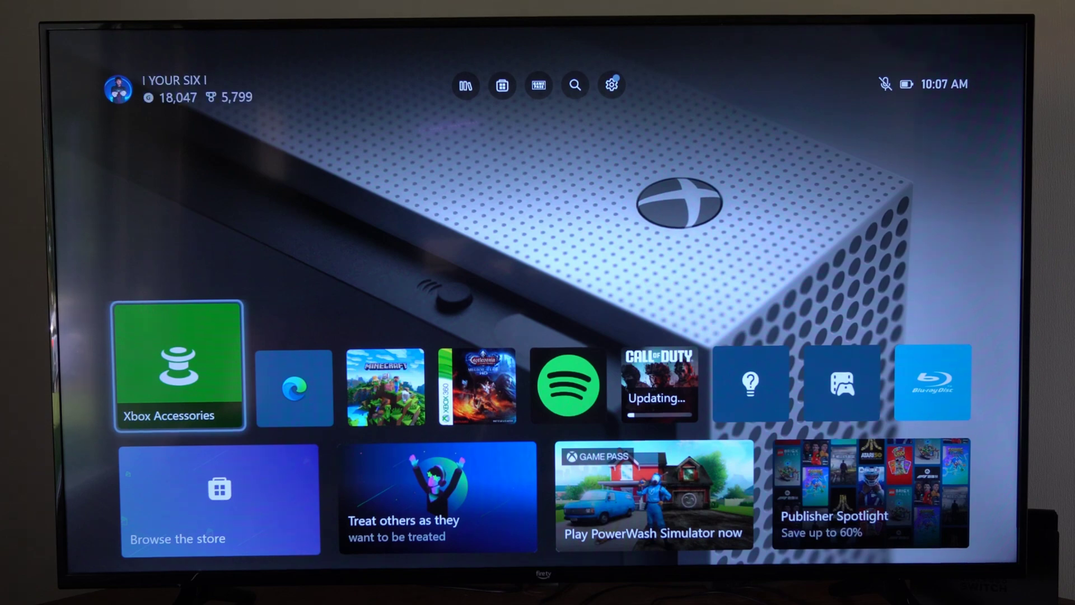
- From Xbox Home, move focus up to the top bar and across toward the Settings gear
key(Up)
key(Right)
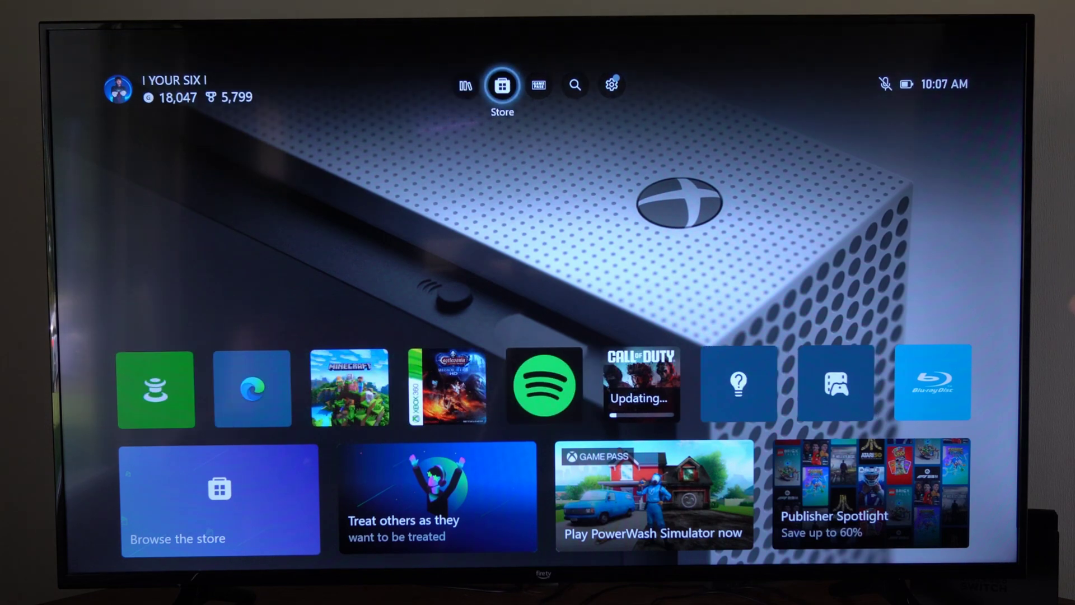
- Open Settings and go to General > TV & display options, reaching the Video modes entry
key(Return)
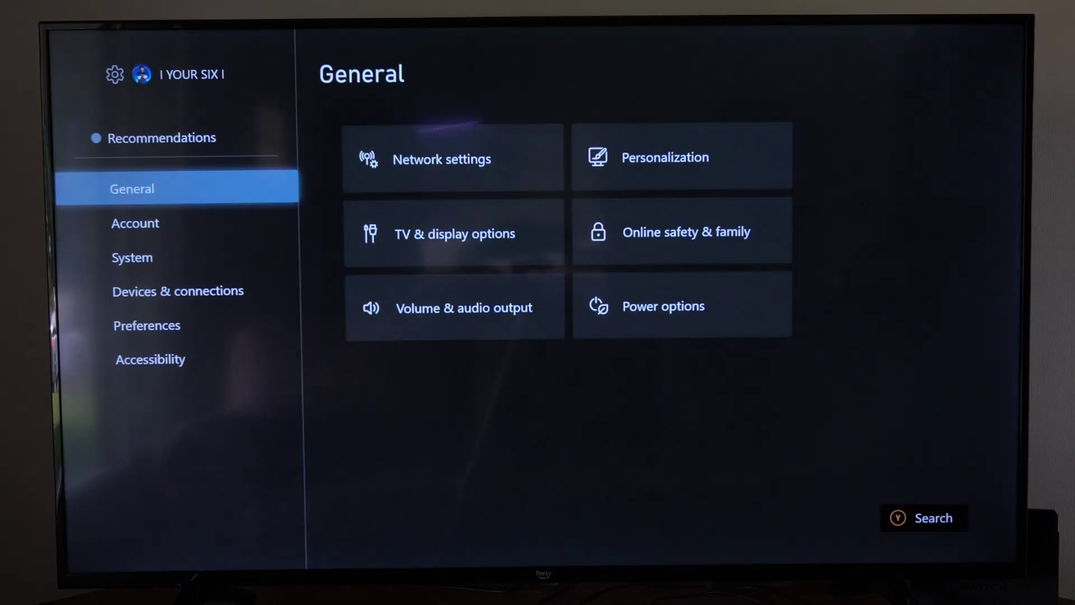
key(Right)
key(Down)
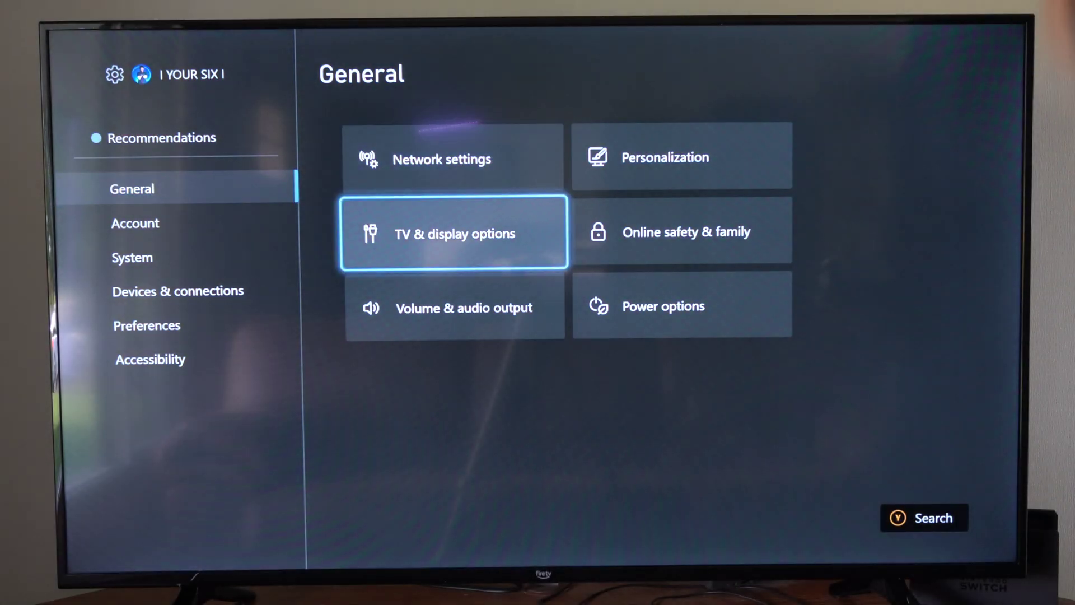
key(Return)
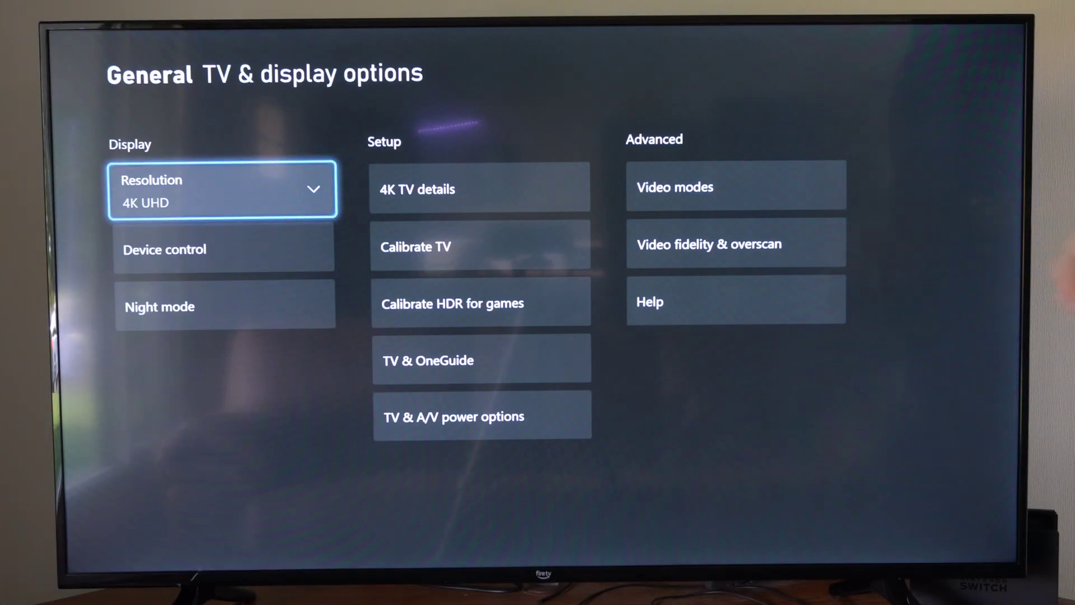
key(Right)
key(Right)
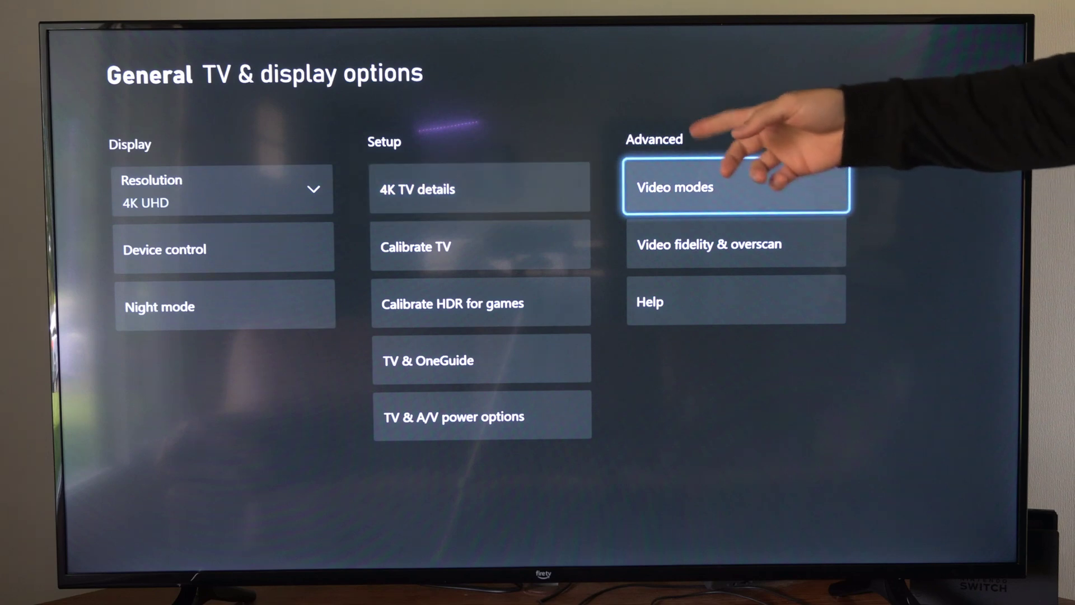
- Browse the Video modes options, then open and dismiss the Fire TV quick settings panel
key(Return)
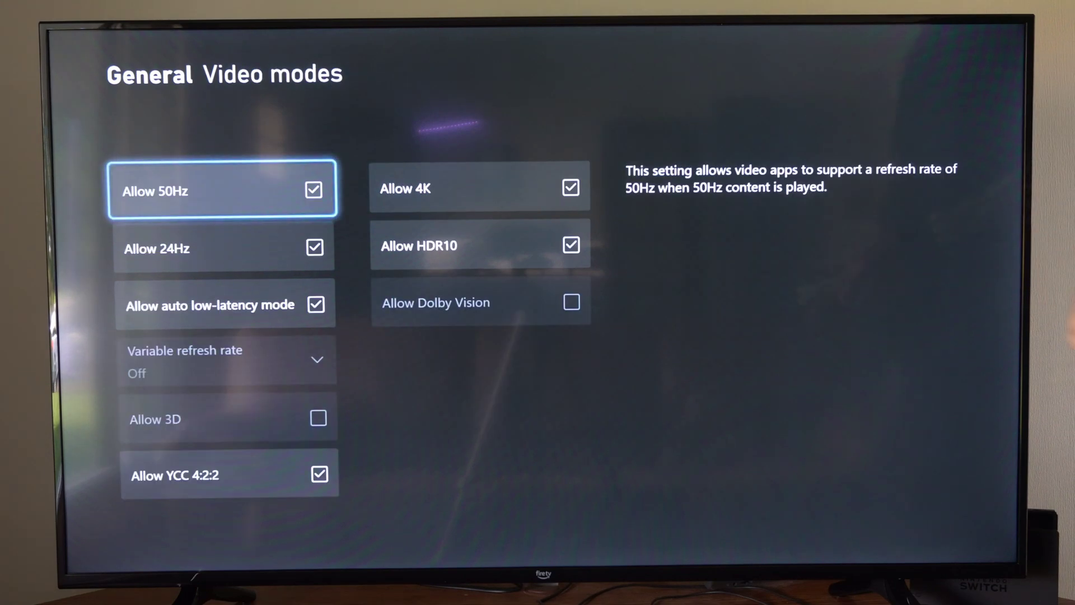
key(Down)
key(Down)
key(Down)
key(Down)
key(Down)
key(Up)
key(Up)
key(Up)
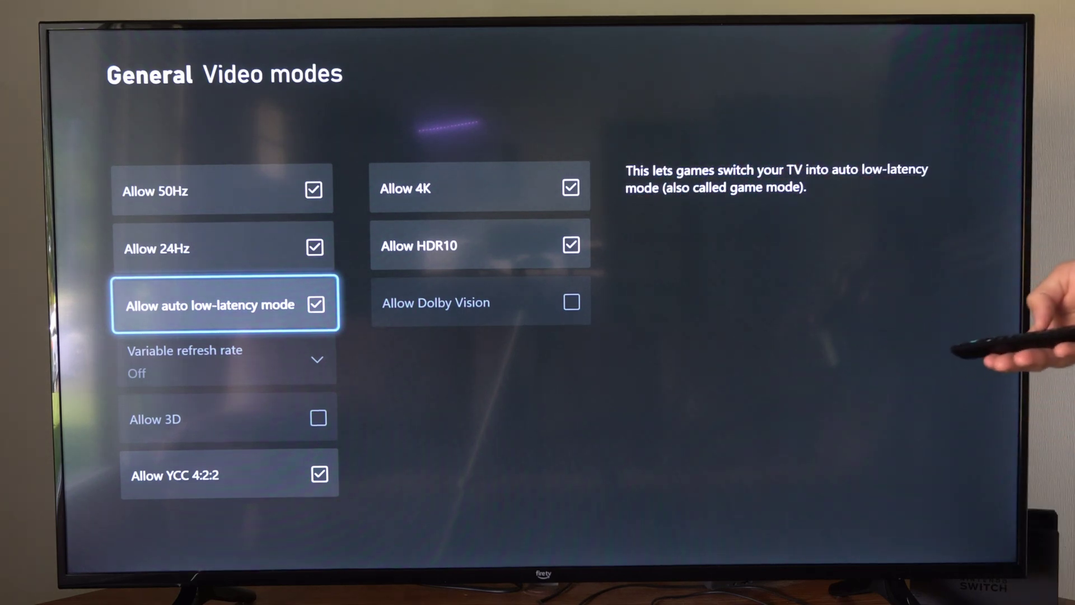
key(Home)
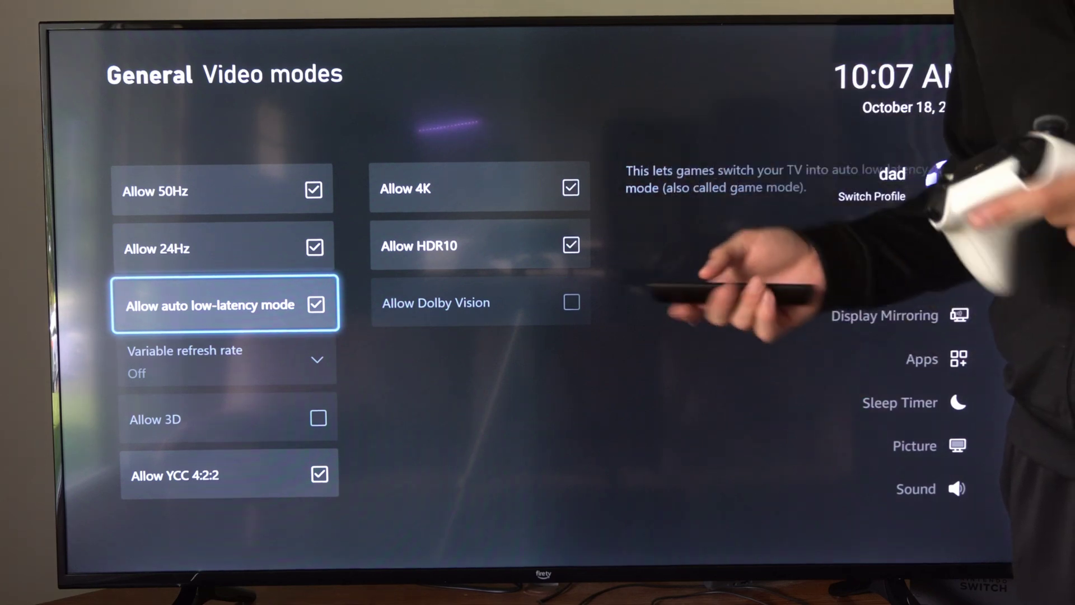
key(Escape)
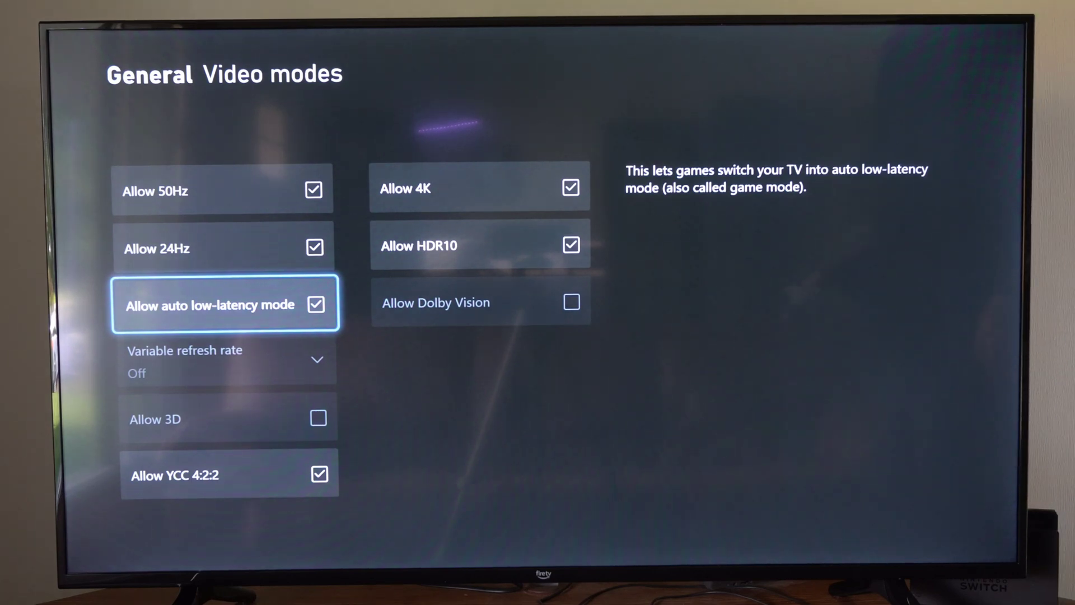
key(Escape)
key(Right)
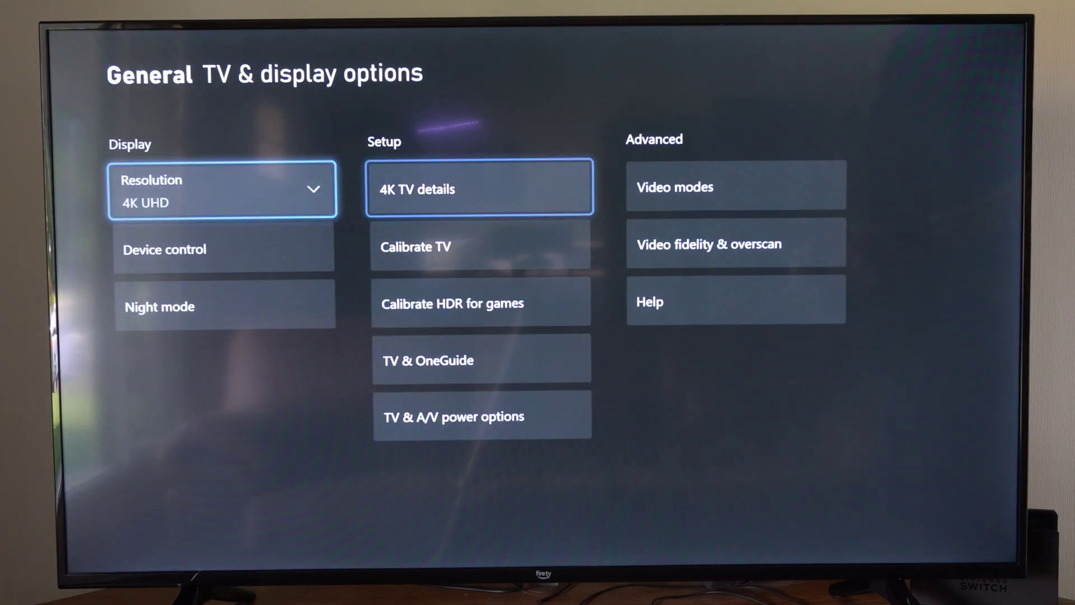
key(Right)
key(Down)
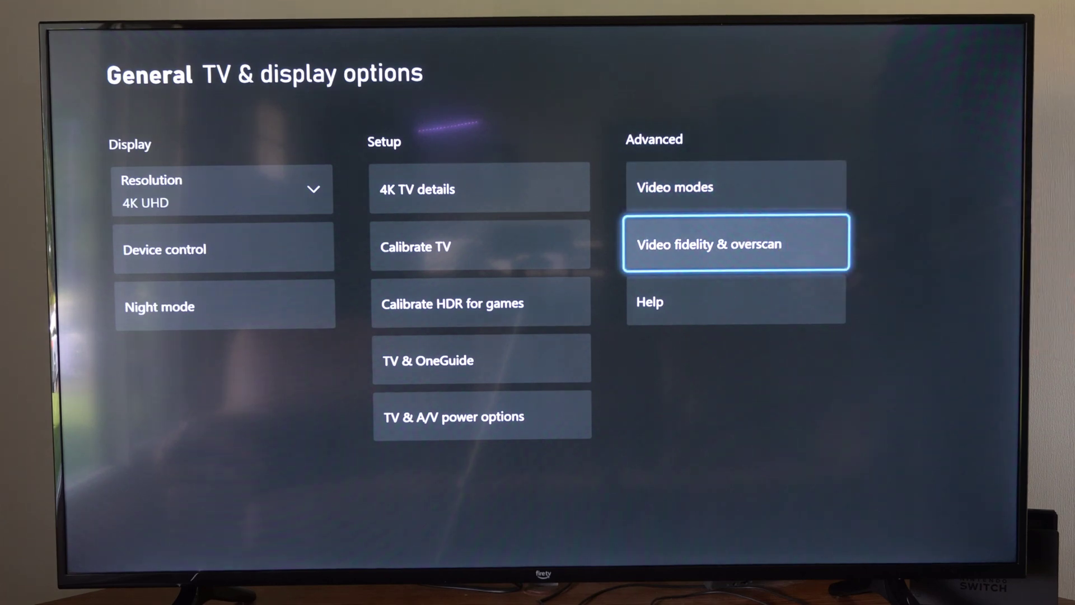
key(Return)
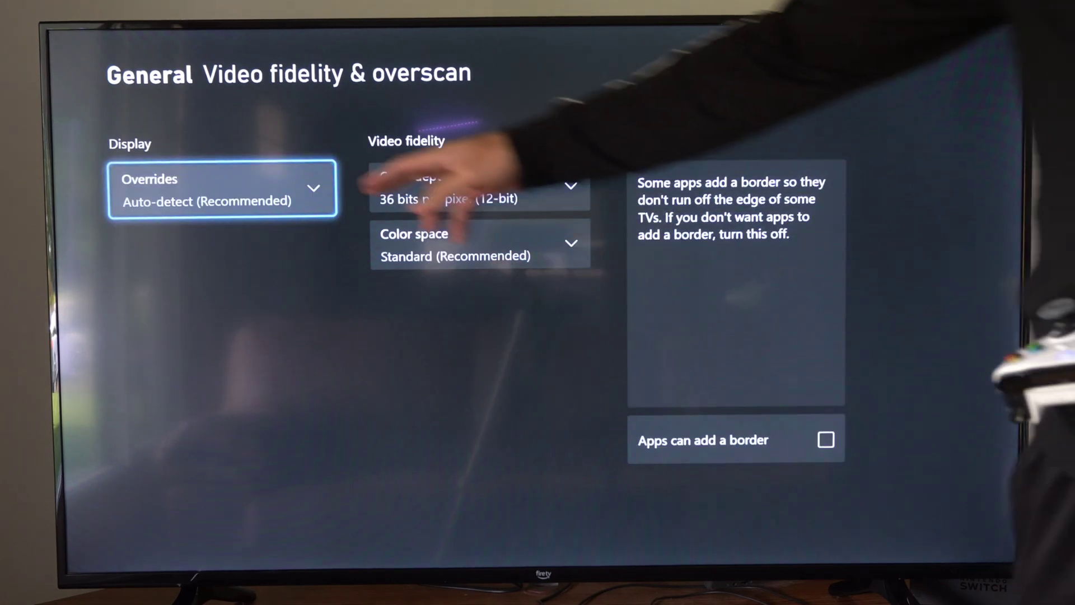
key(Return)
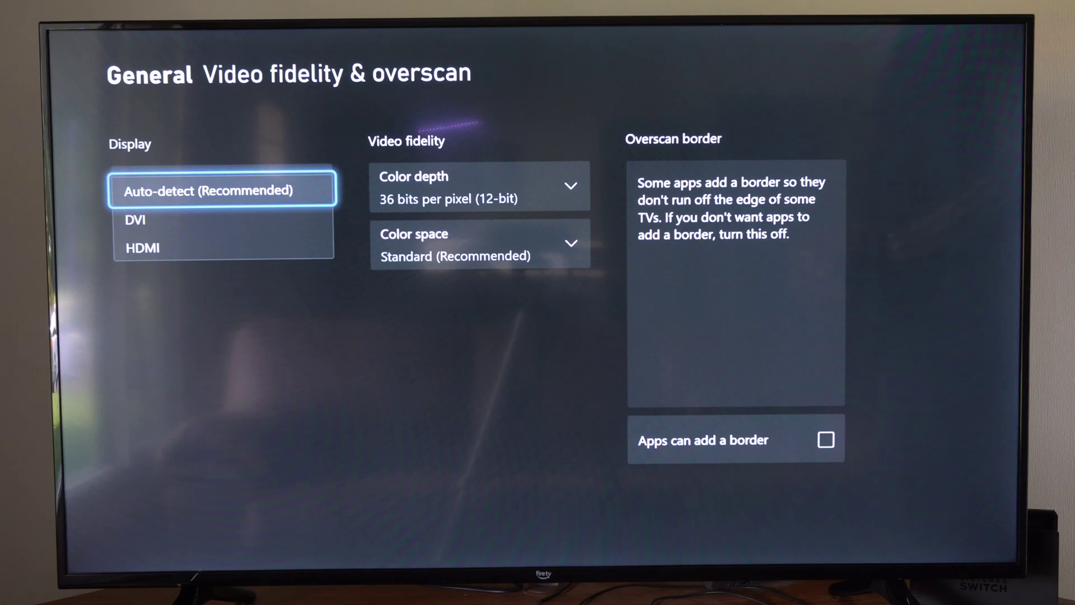
key(Down)
key(Up)
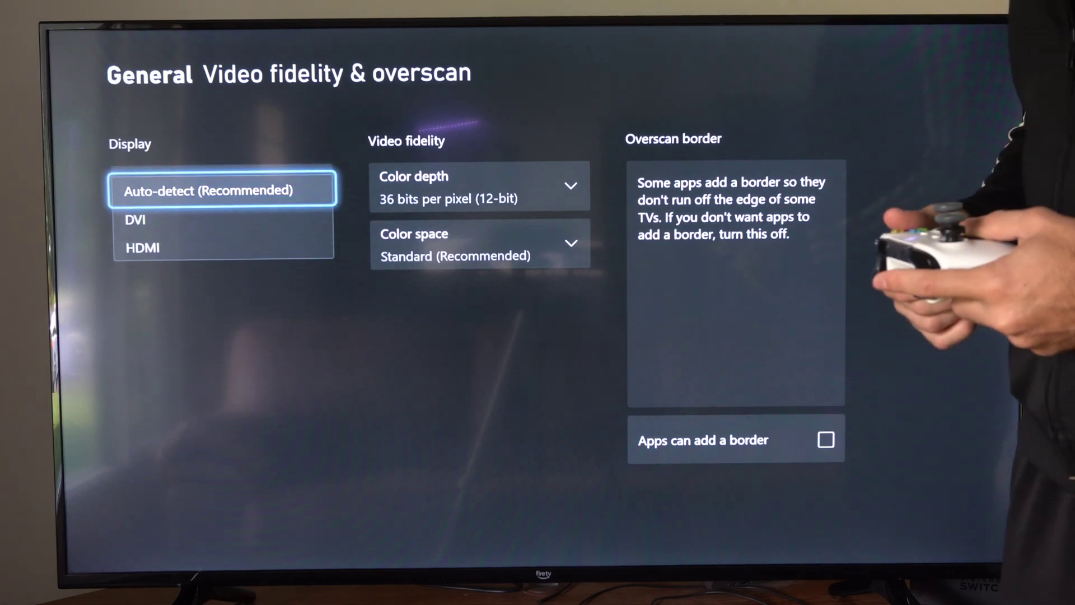
key(Return)
- Reopen Video modes, go to Allow auto low-latency mode, and open the TV's quick settings panel
key(Escape)
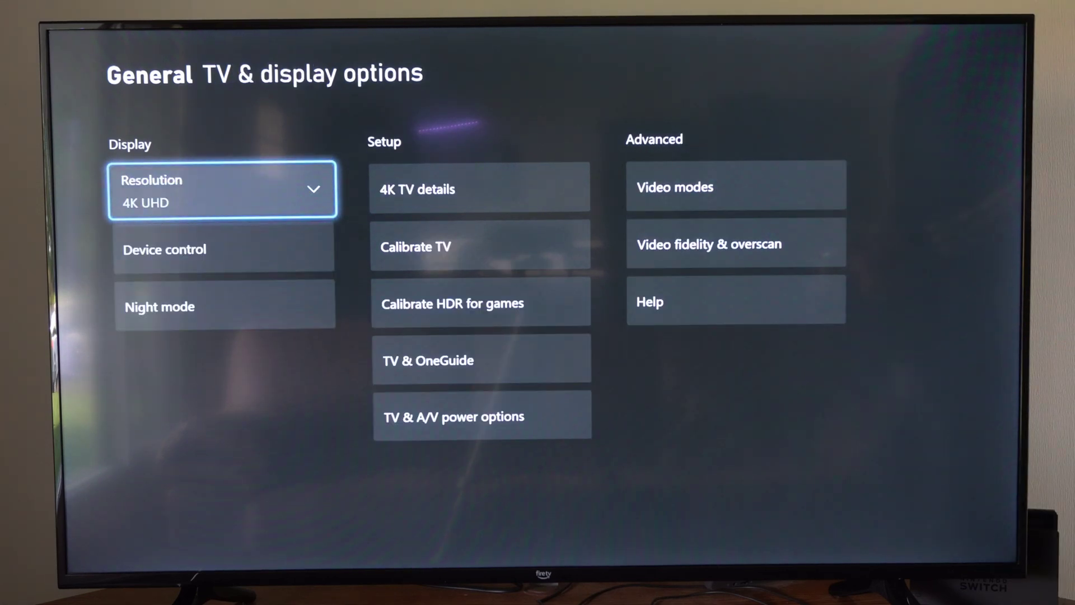
key(Right)
key(Right)
key(Return)
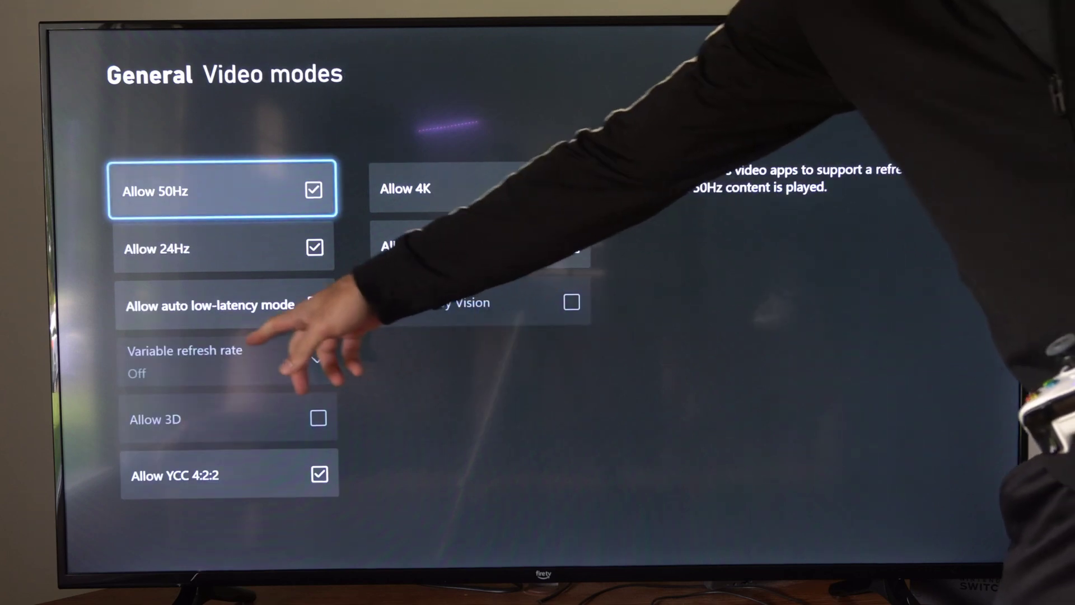
key(Down)
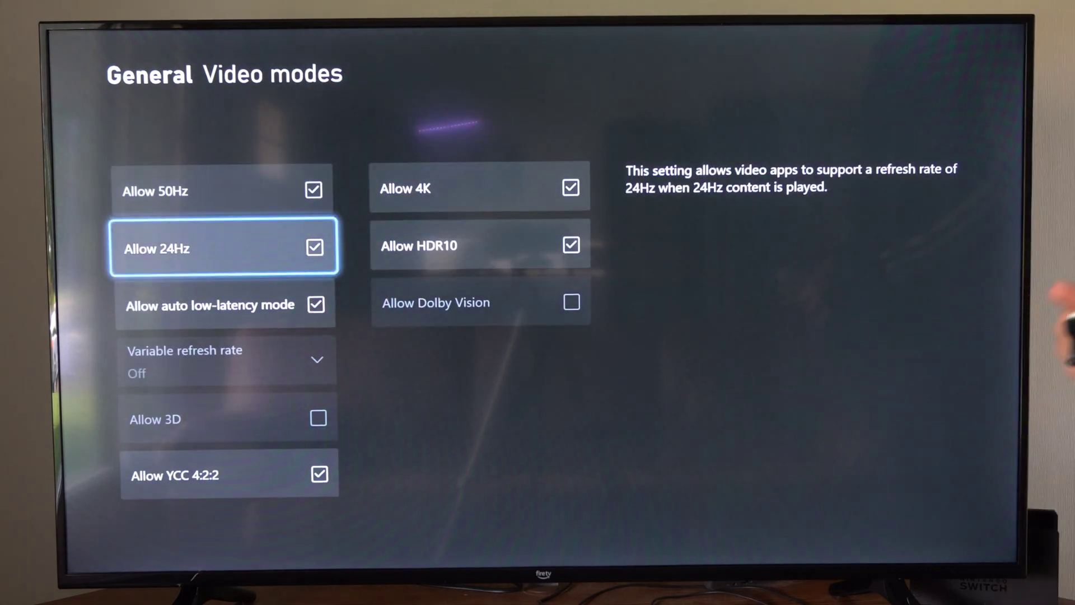
key(Down)
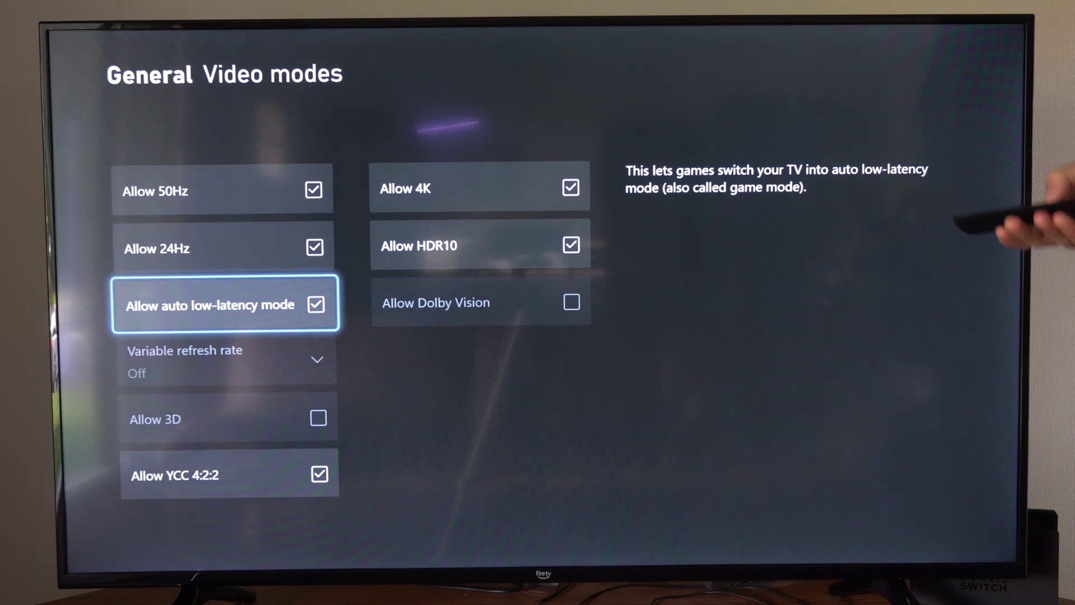
key(Home)
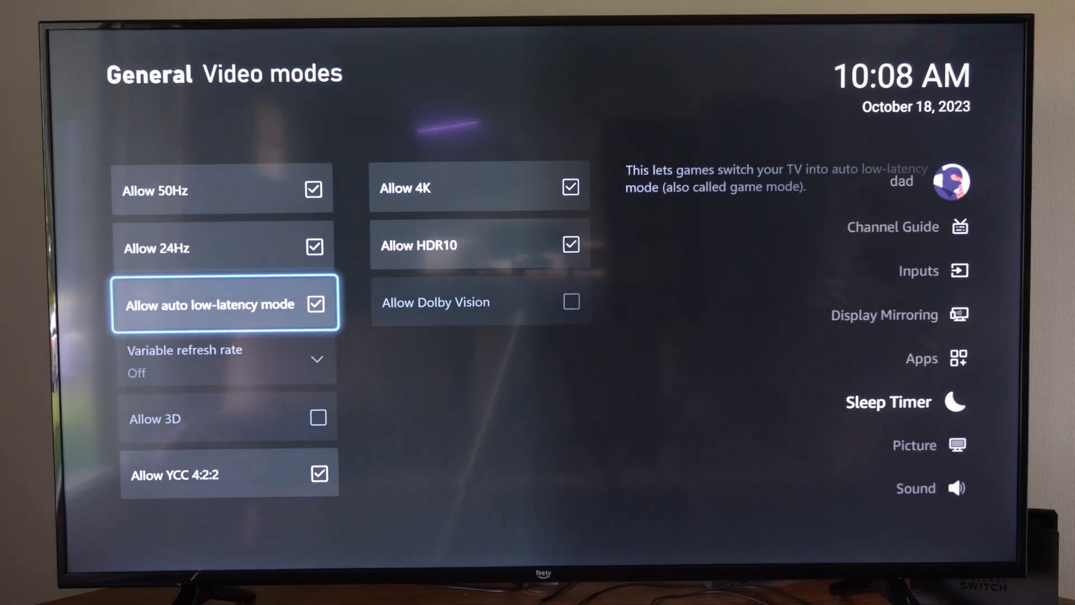
- Confirm Game as the TV's Picture Mode, then return to the main quick settings panel
key(Return)
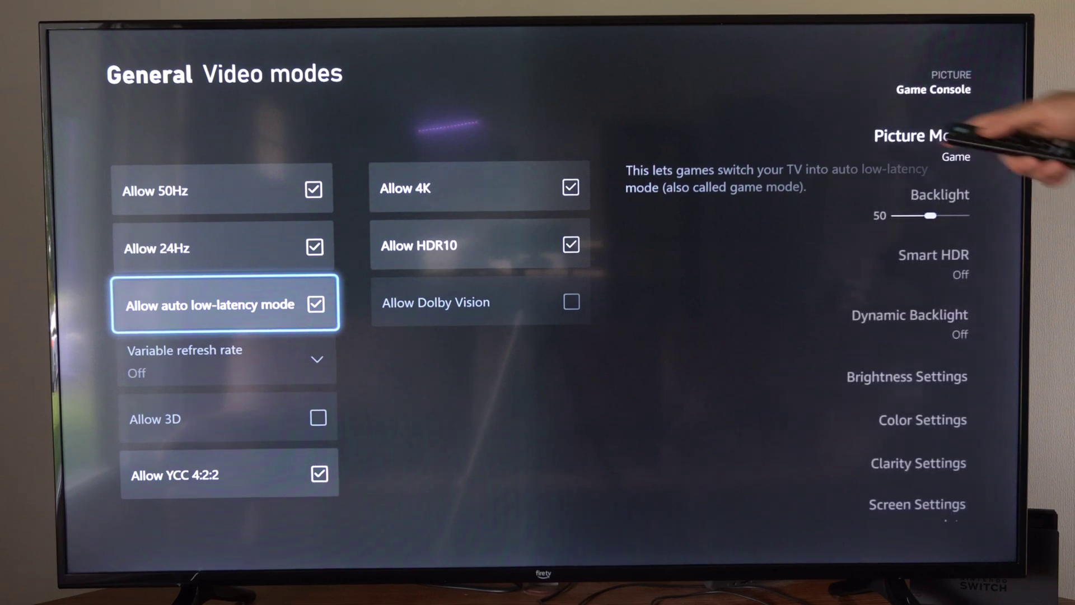
key(Return)
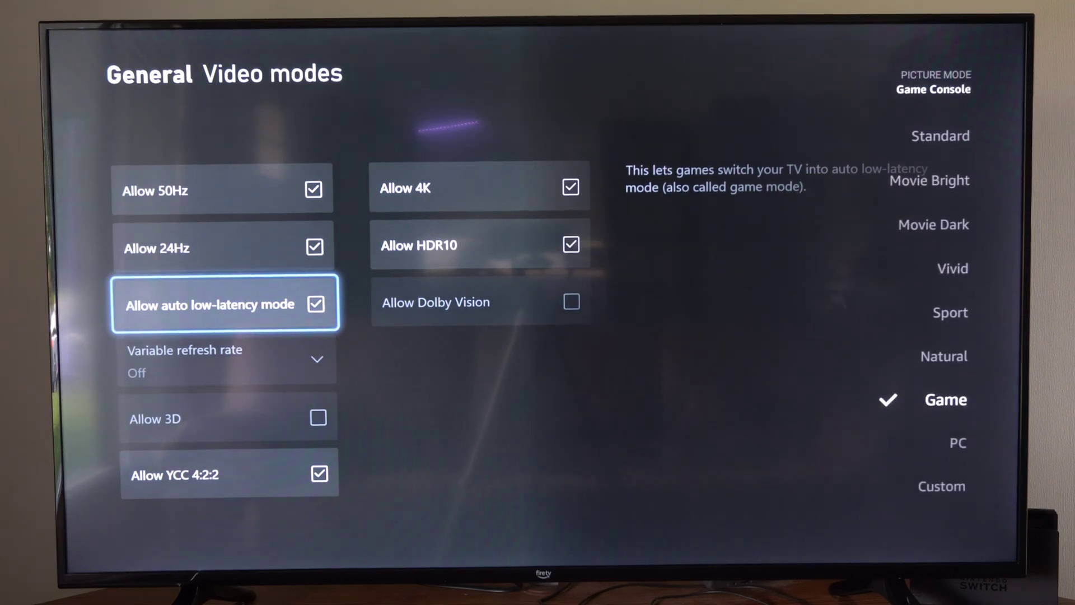
key(Return)
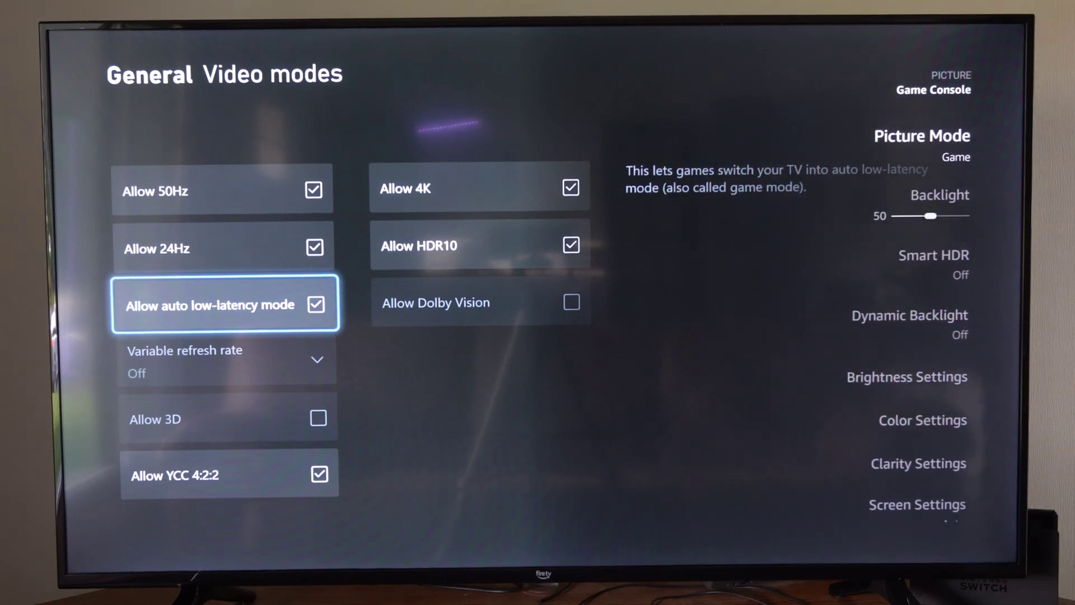
key(Escape)
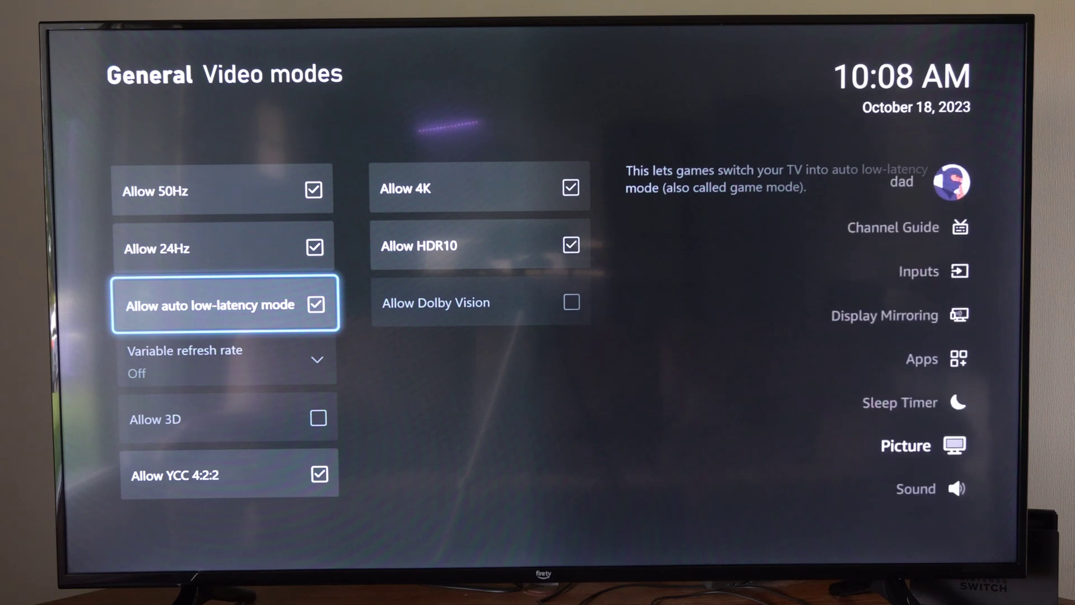